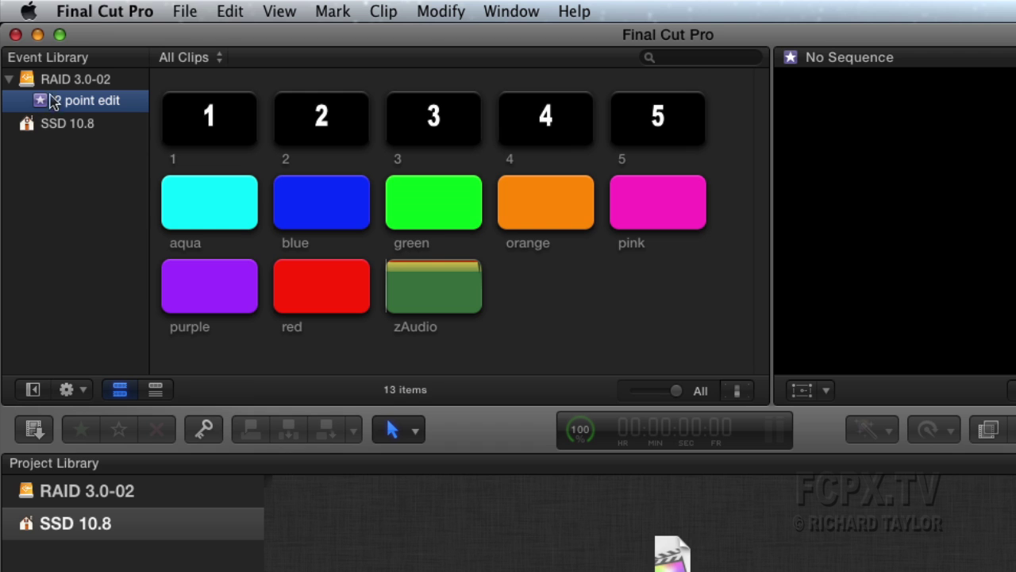
Make a new compound clip named 'zz' from the File menu and open it in the timeline.
click(181, 13)
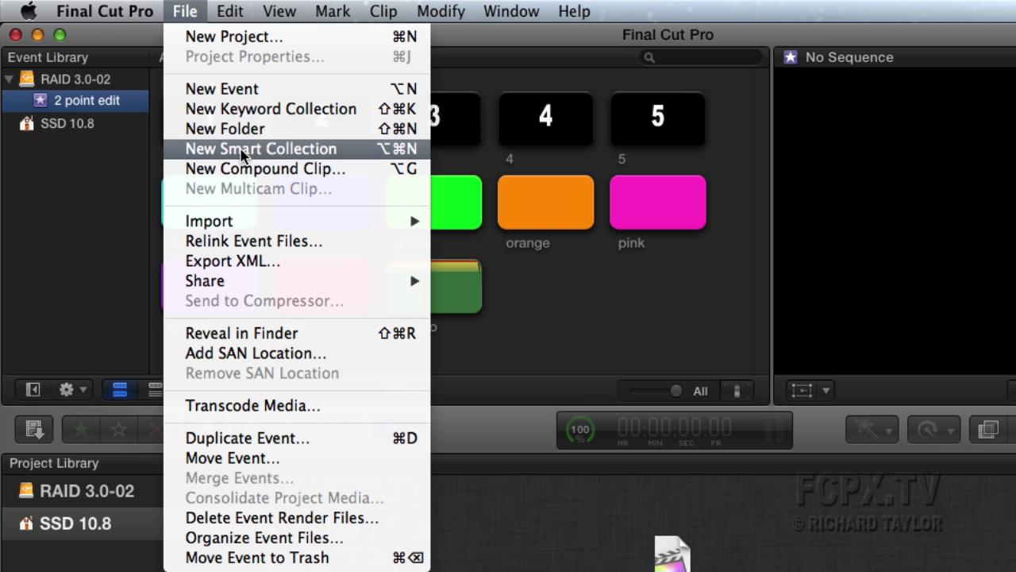
click(407, 169)
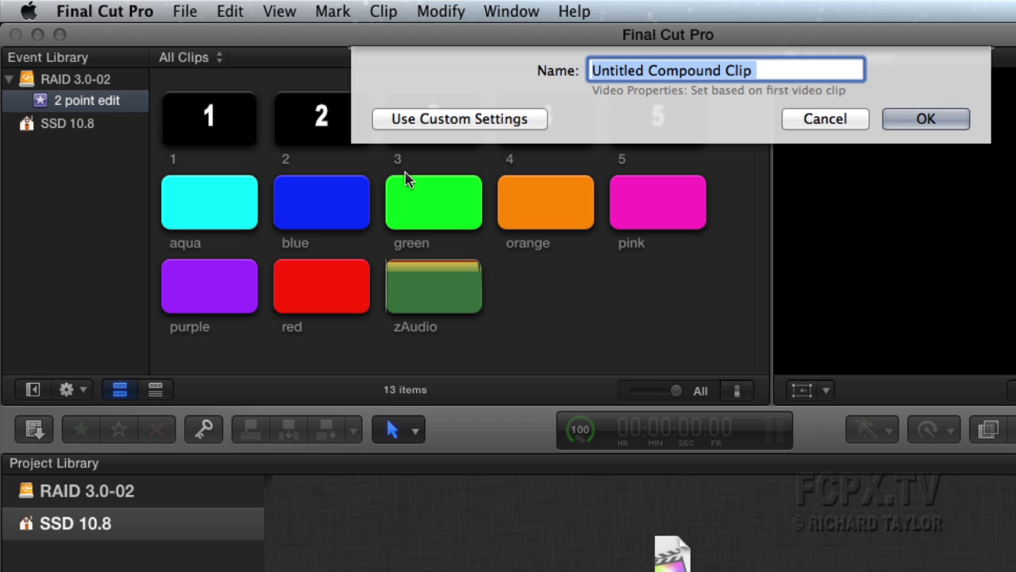
text(zz)
click(889, 124)
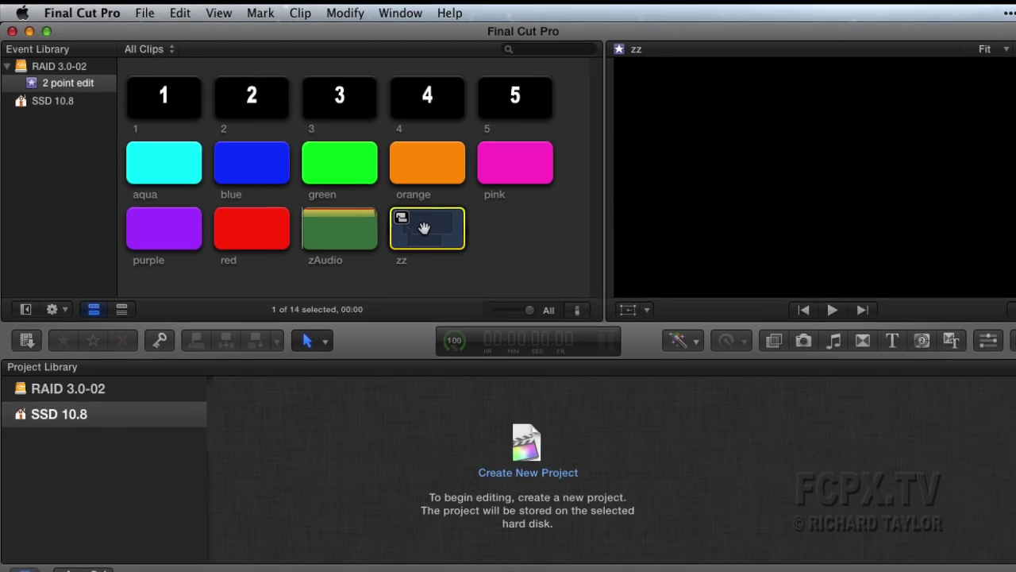
right_click(533, 287)
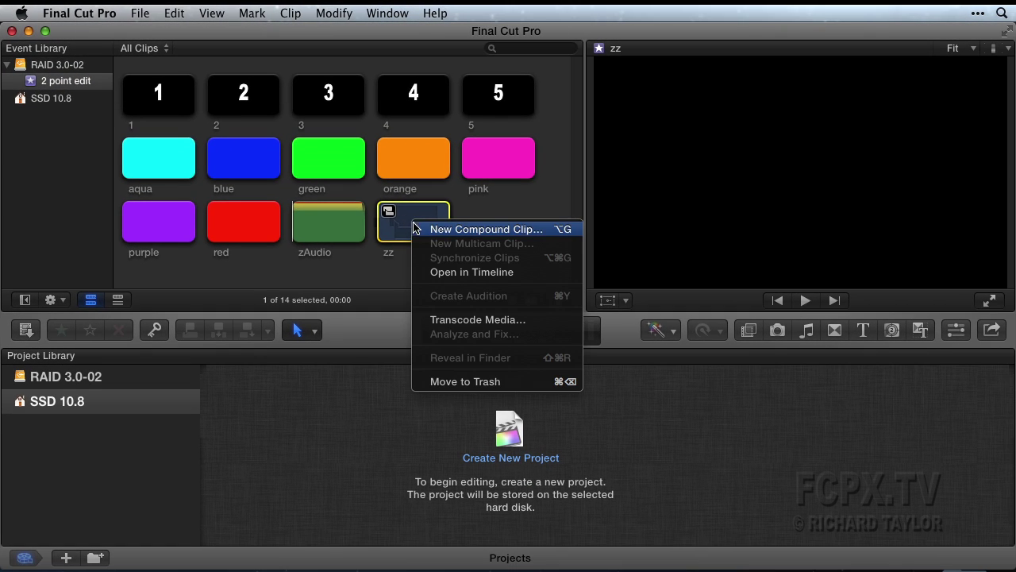
click(472, 276)
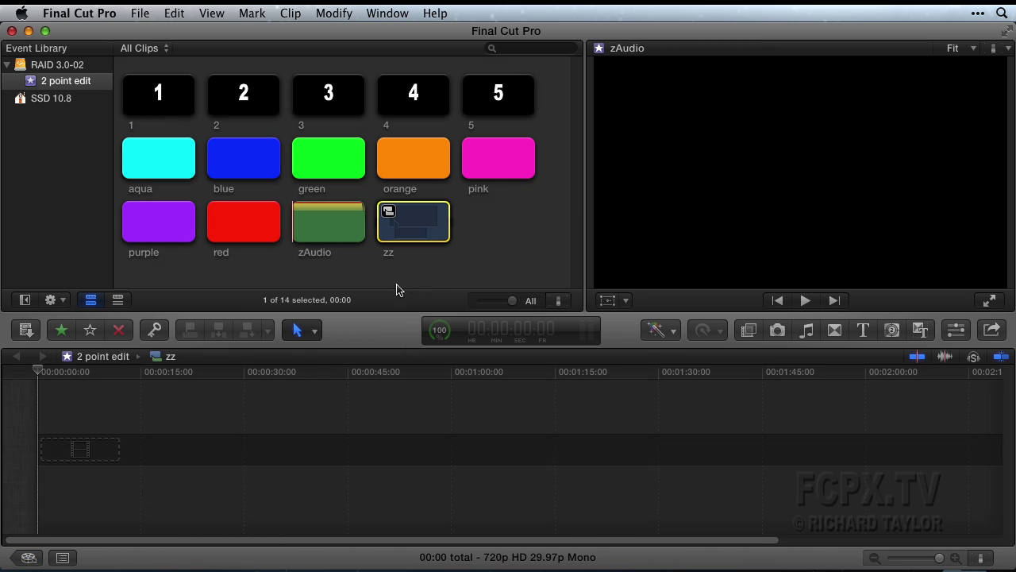
Drag clip 1, then clip 4, into the zz timeline and zoom out to show both.
drag(155, 93, 79, 448)
drag(392, 93, 473, 441)
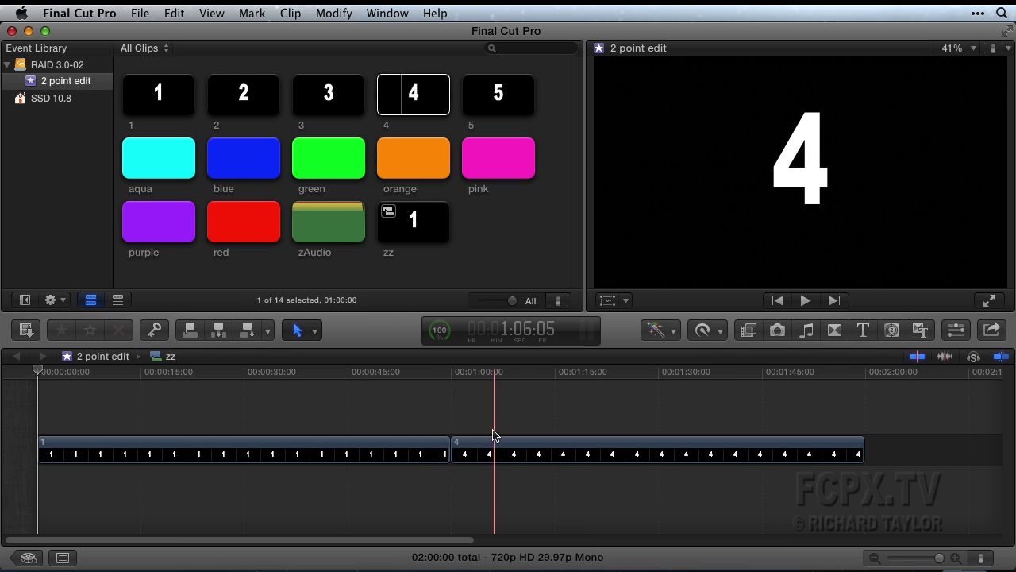
click(874, 559)
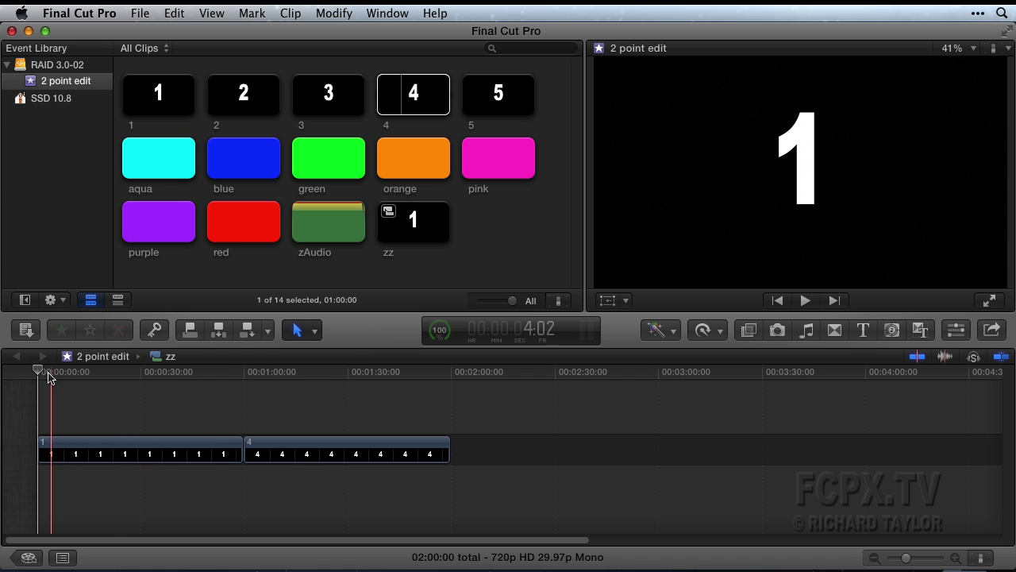
Park the playhead at 1:00:00 where clip 4 starts, checking playback with Space, J and K.
click(78, 372)
drag(82, 373, 243, 382)
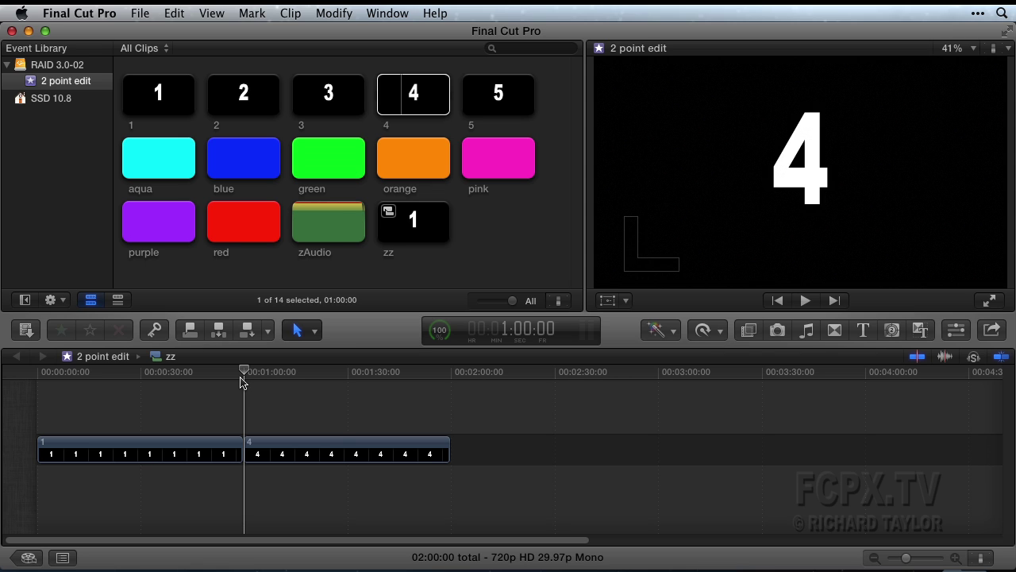
key(space)
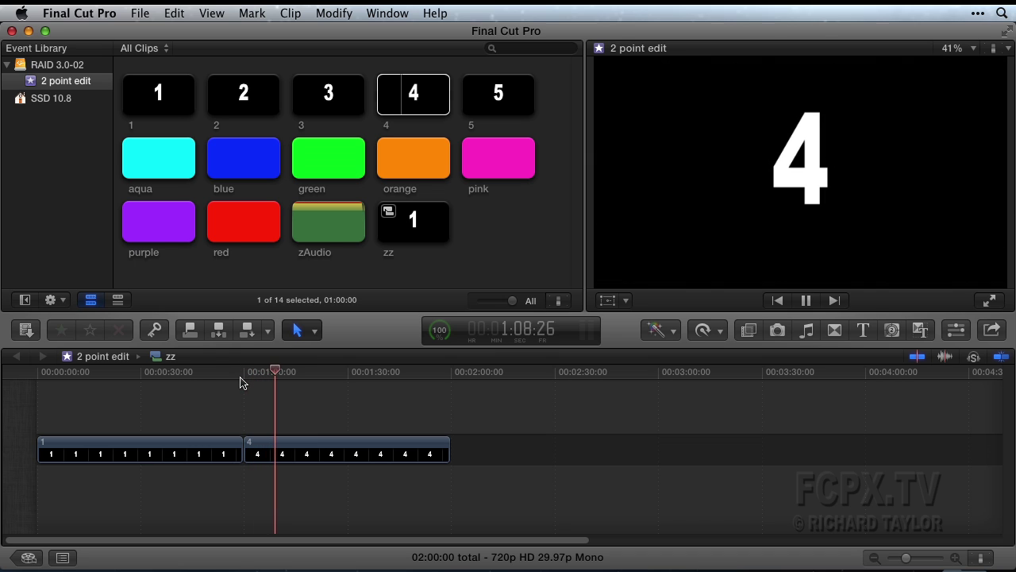
key(j)
key(j)
key(j)
key(k)
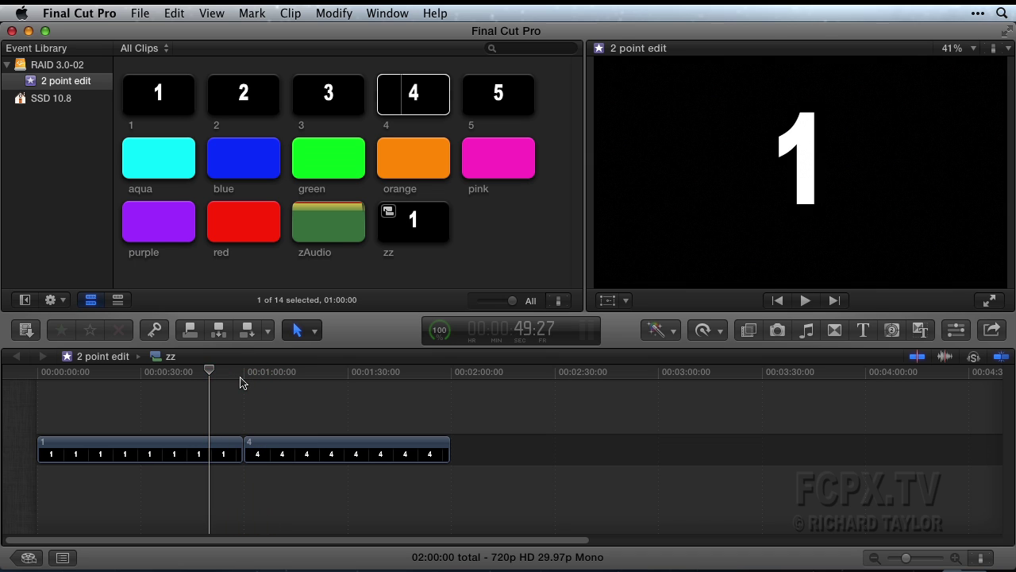
drag(214, 373, 242, 373)
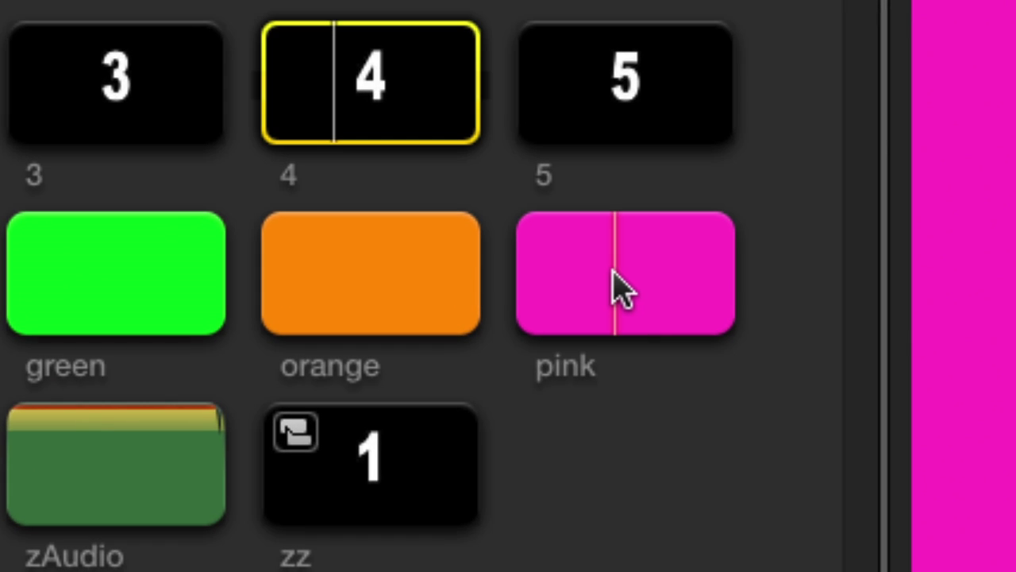
click(621, 291)
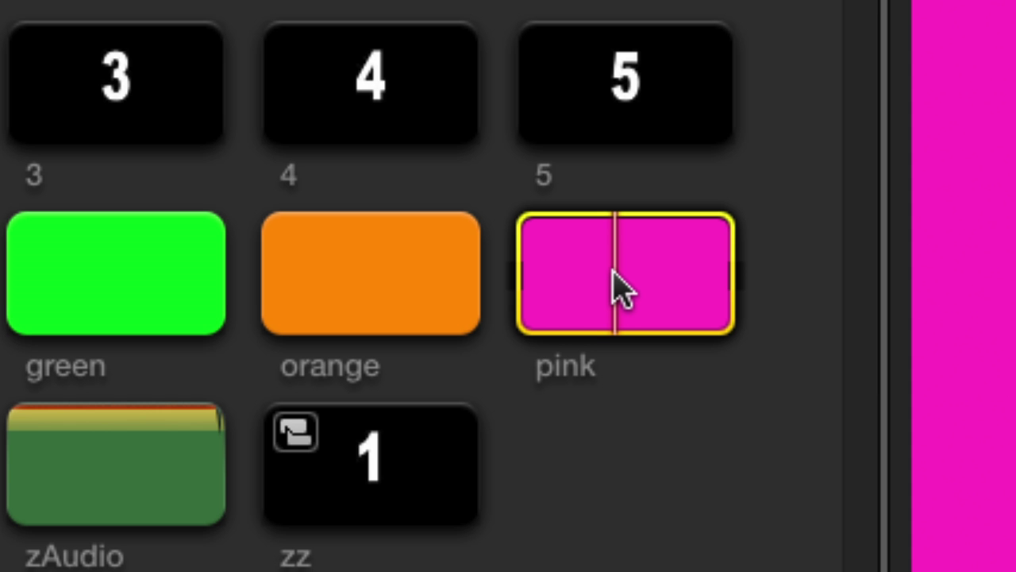
click(621, 462)
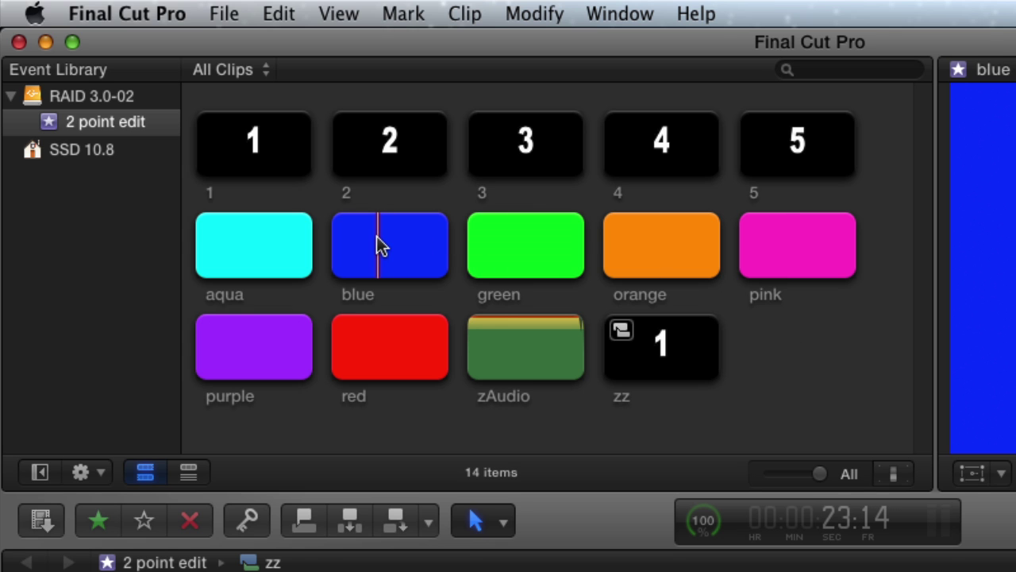
Set the browser playhead inside the green colour clip after briefly trying the orange clip.
alt+click(522, 245)
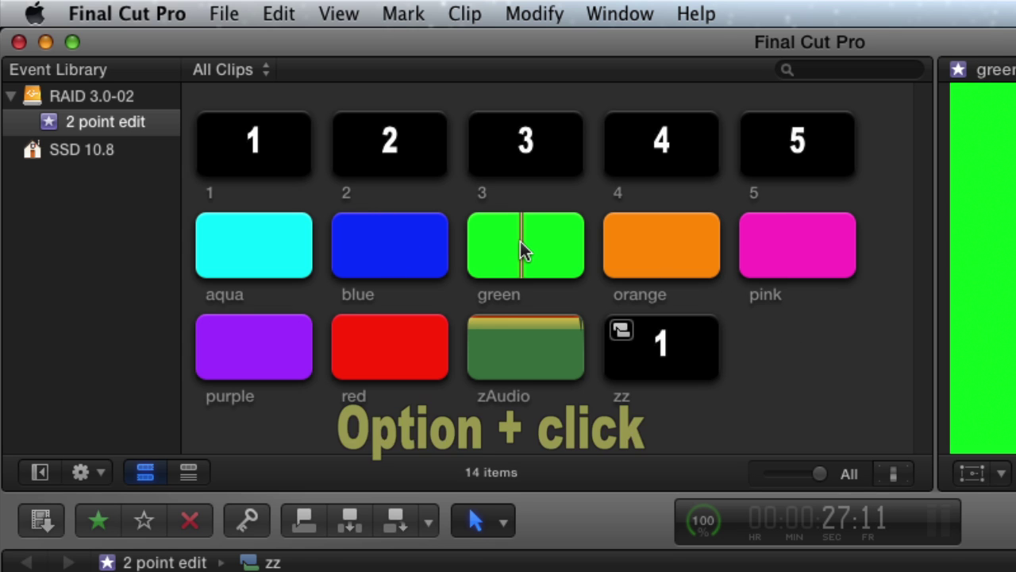
alt+click(655, 246)
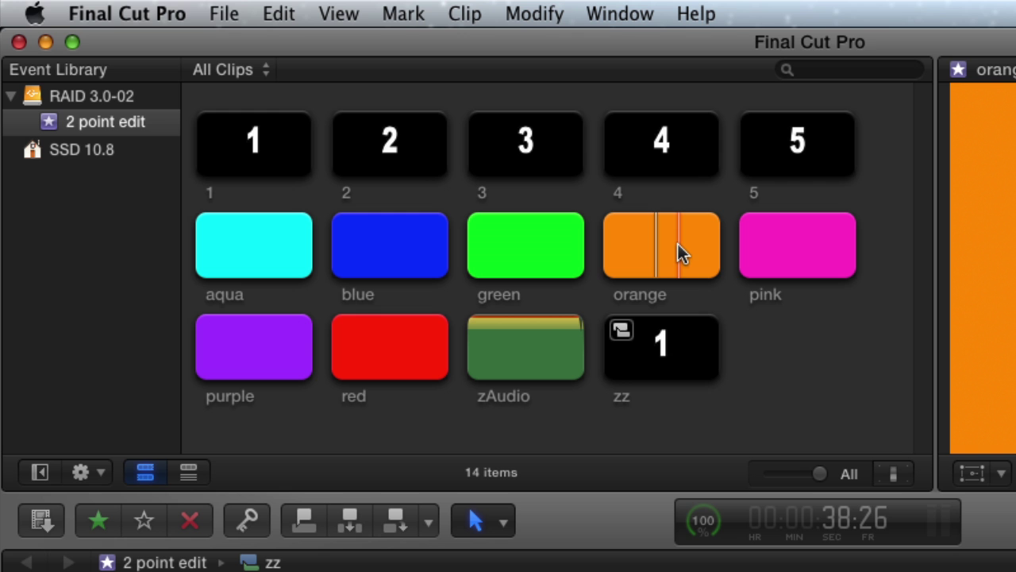
alt+click(519, 251)
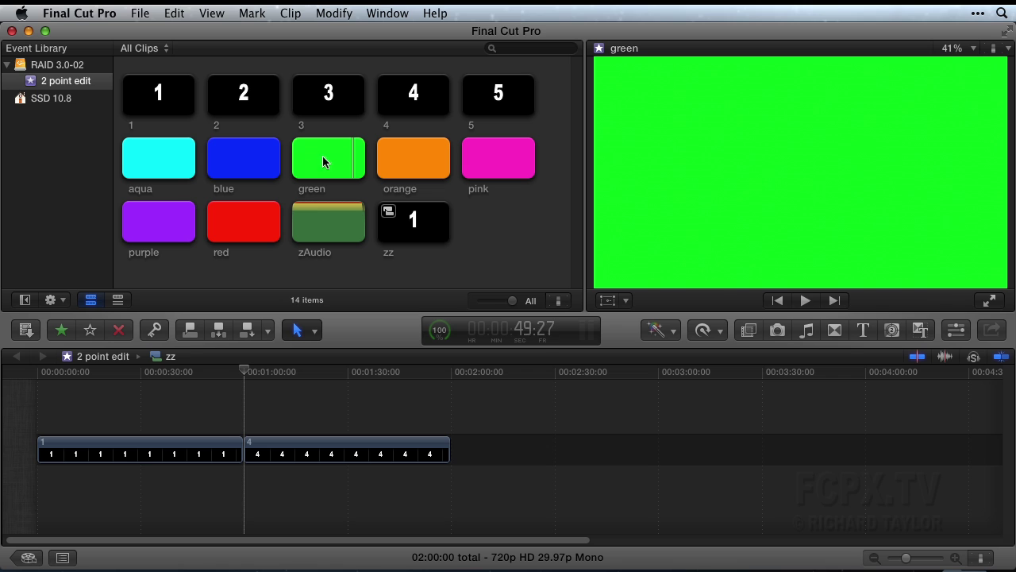
Overwrite green at 1:00 after clip 1, then insert blue into clip 4 at about 1:31.
click(174, 14)
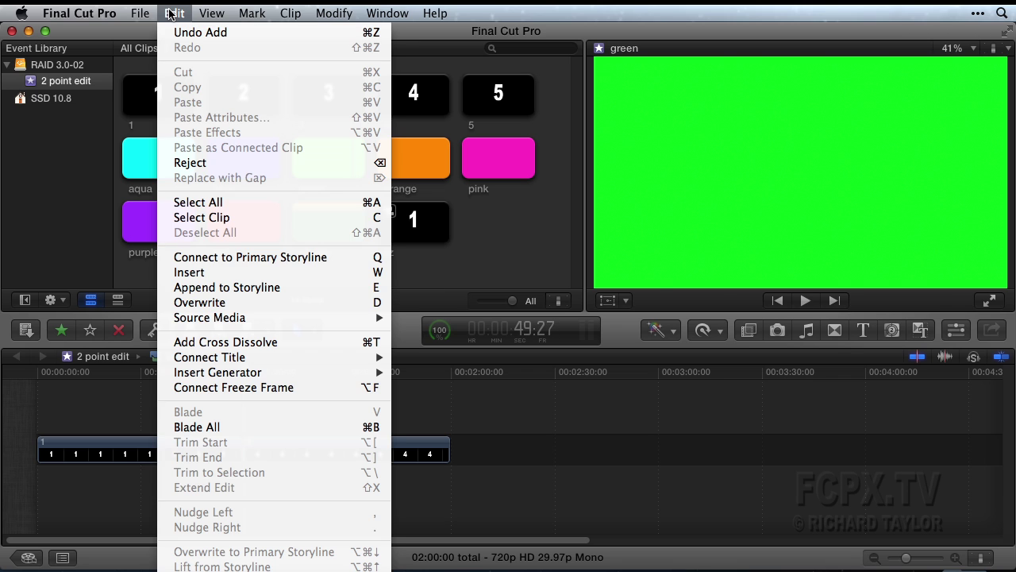
click(217, 303)
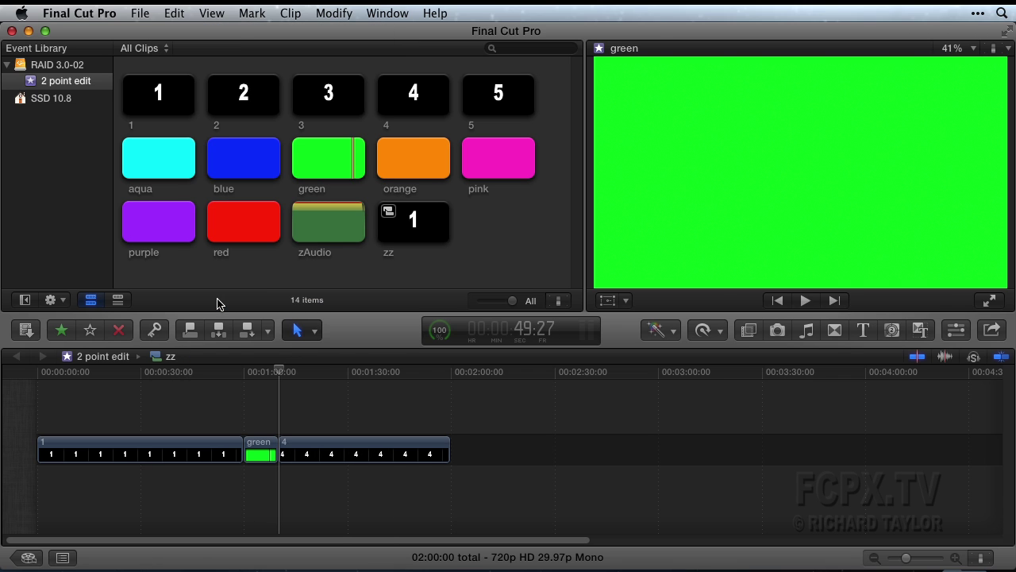
drag(281, 370, 353, 375)
click(288, 182)
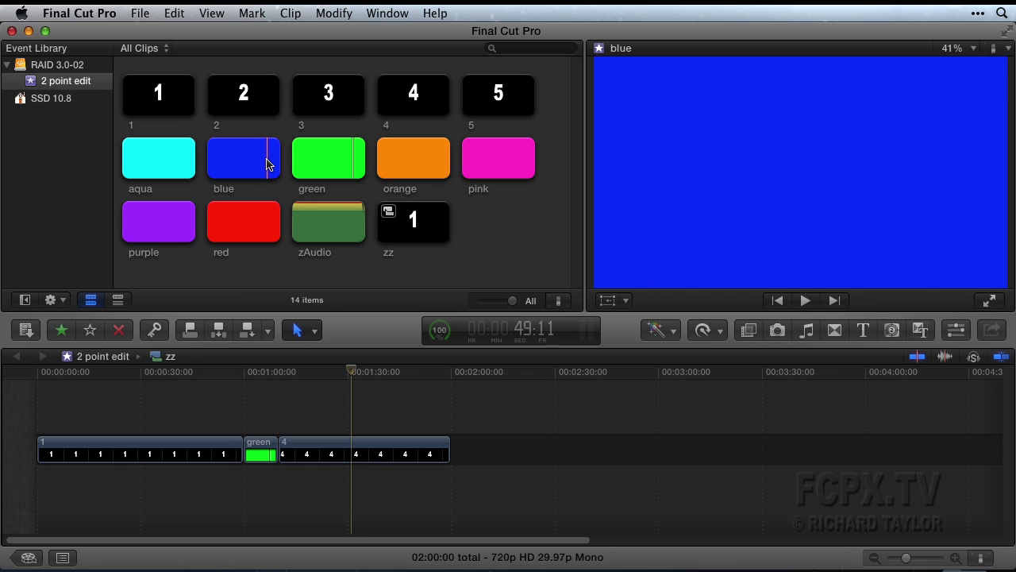
click(173, 13)
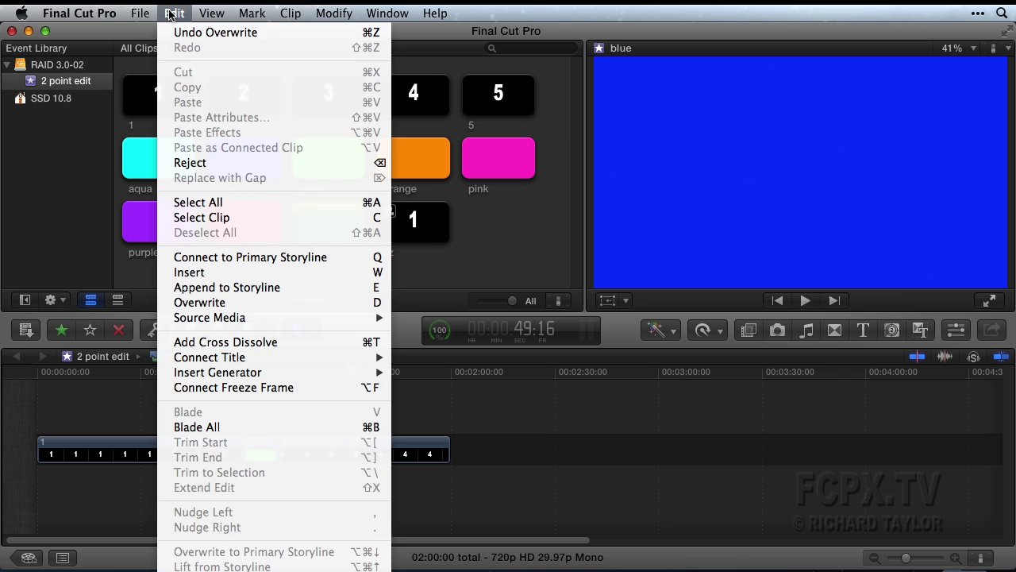
click(196, 273)
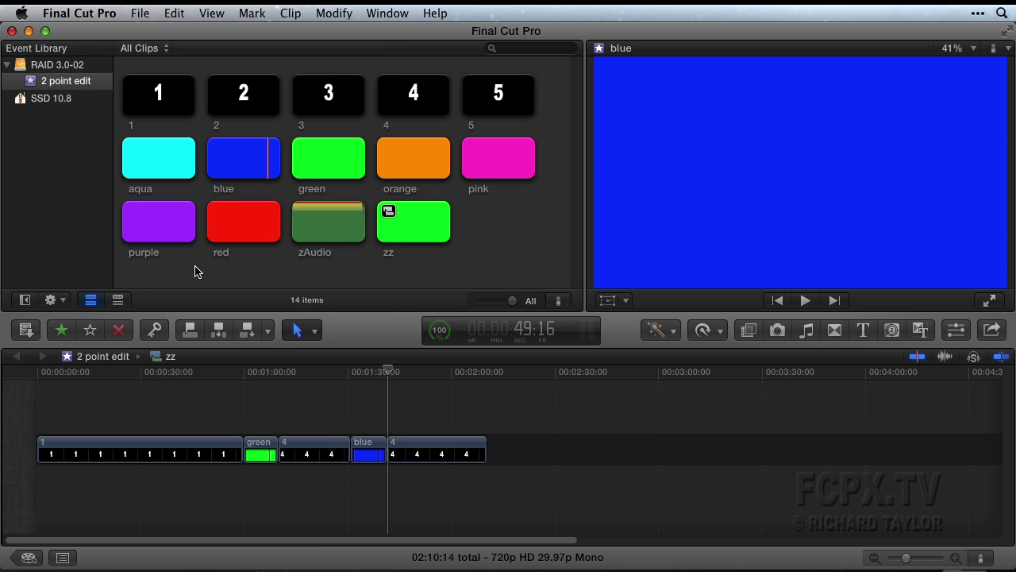
click(146, 373)
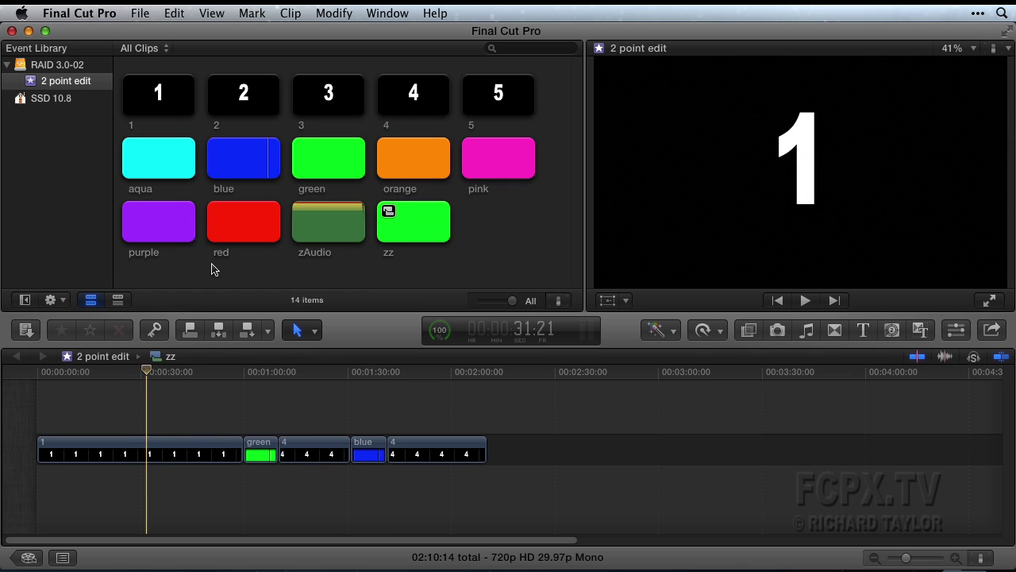
Connect red above clip 1 at about 0:26 and append pink to the storyline's end.
click(175, 13)
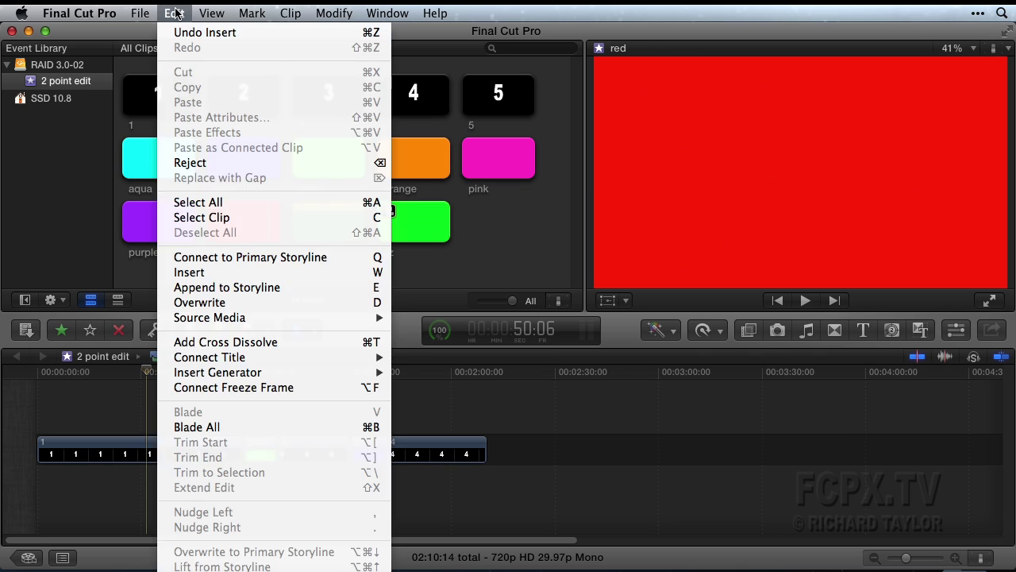
click(192, 257)
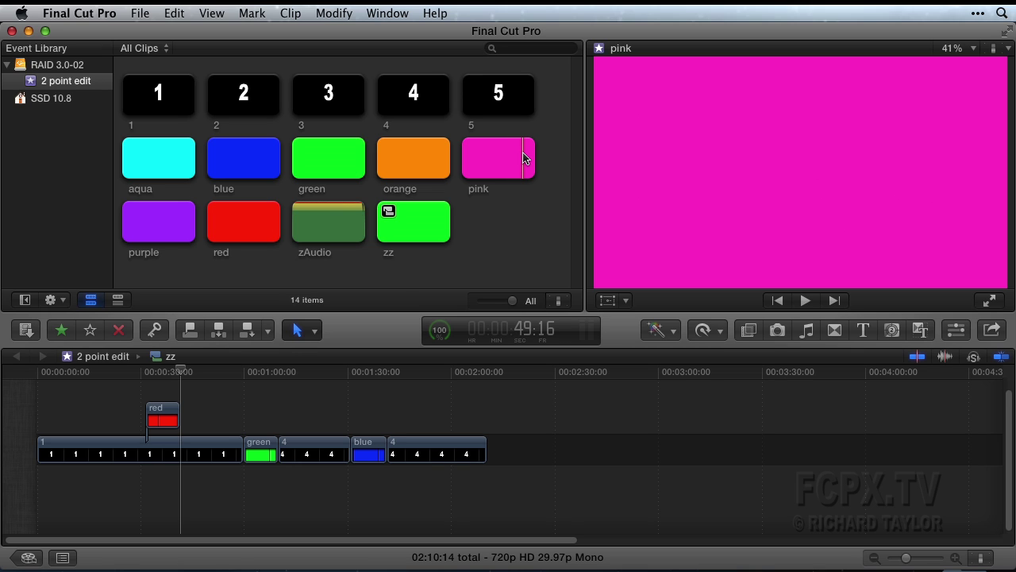
click(174, 12)
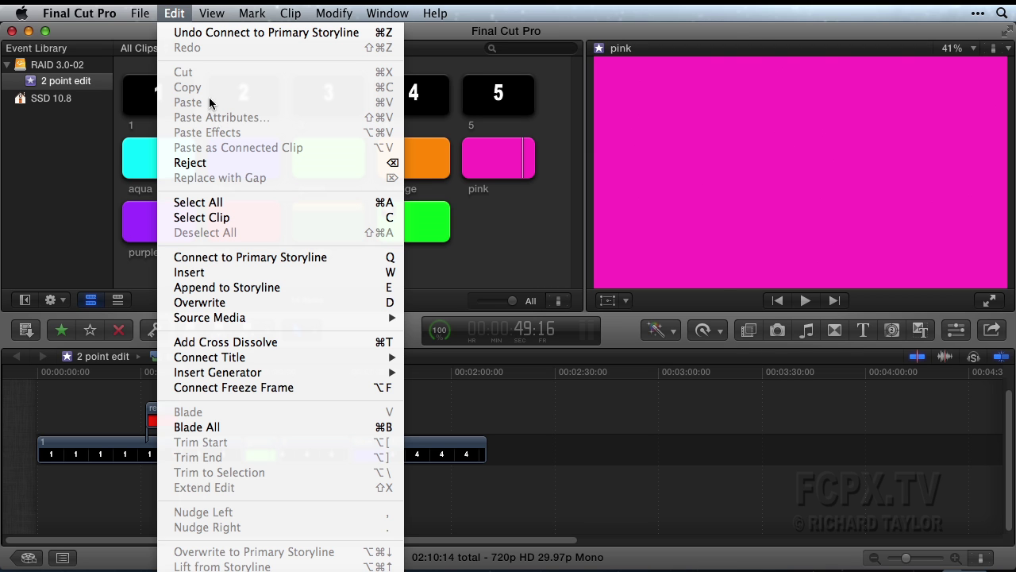
click(208, 288)
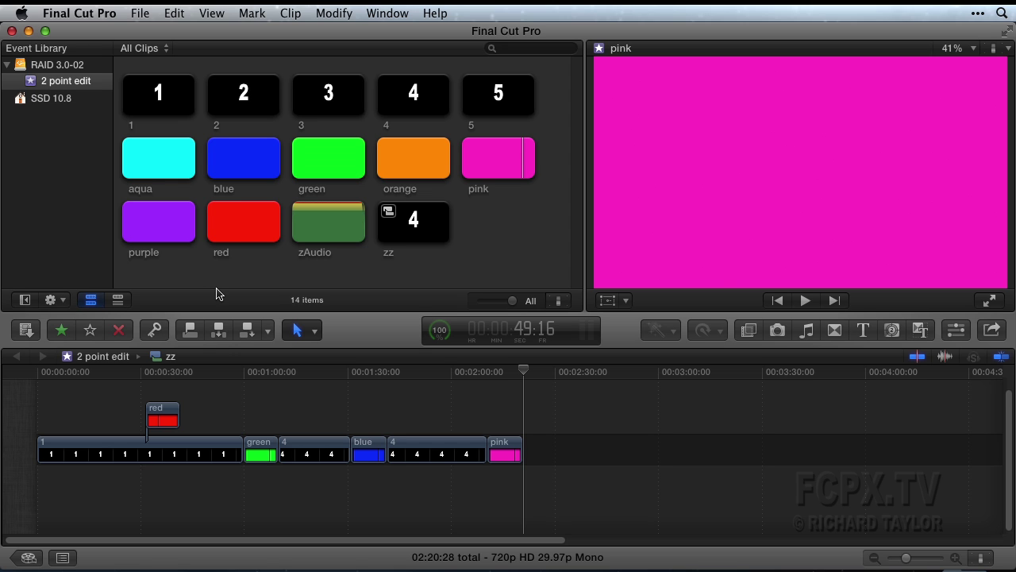
Backtime orange into clip 4 ending at 1:58 with Shift-D, and connect purple ending near 0:23.
click(525, 373)
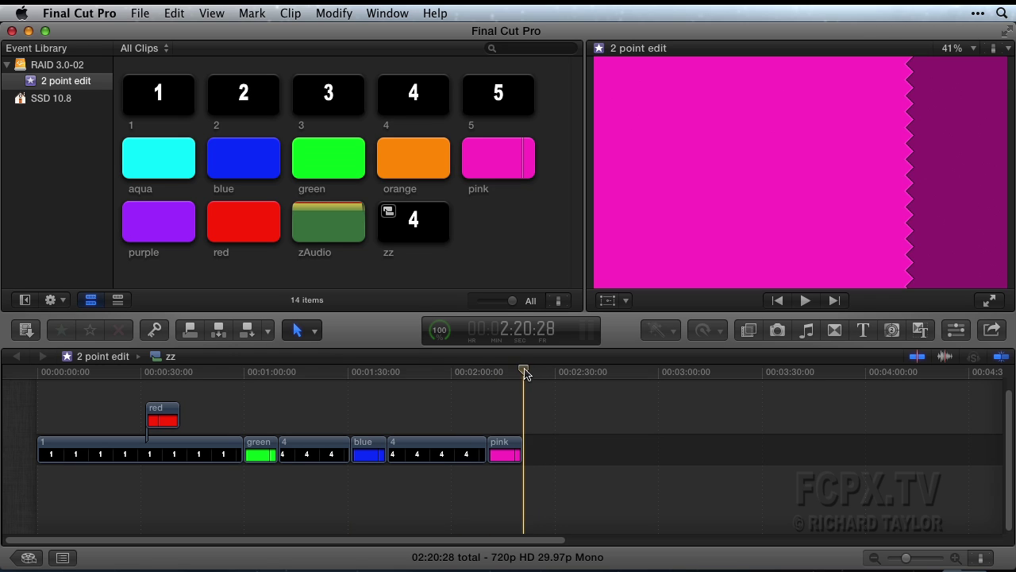
drag(526, 373, 445, 376)
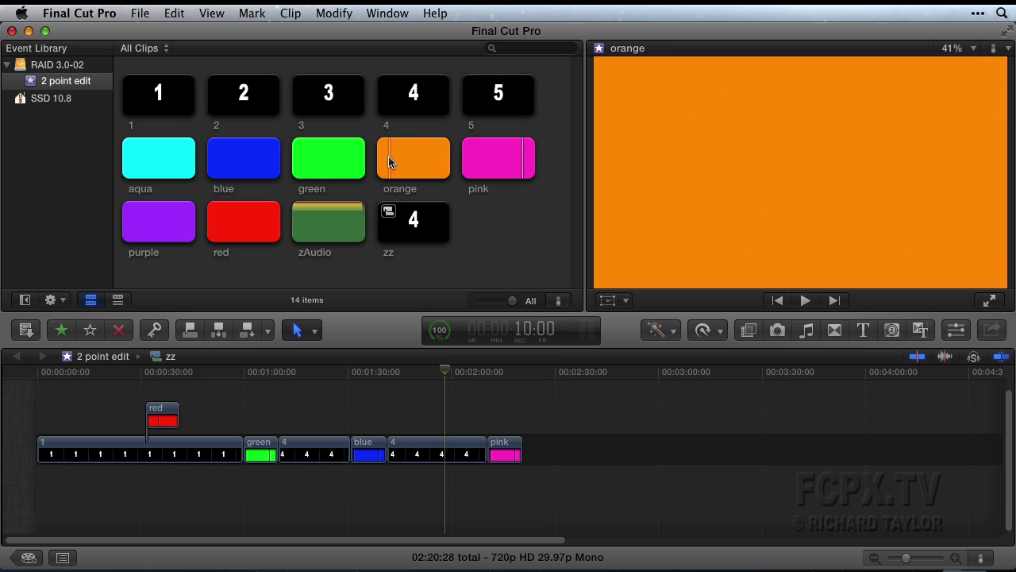
key(shift+d)
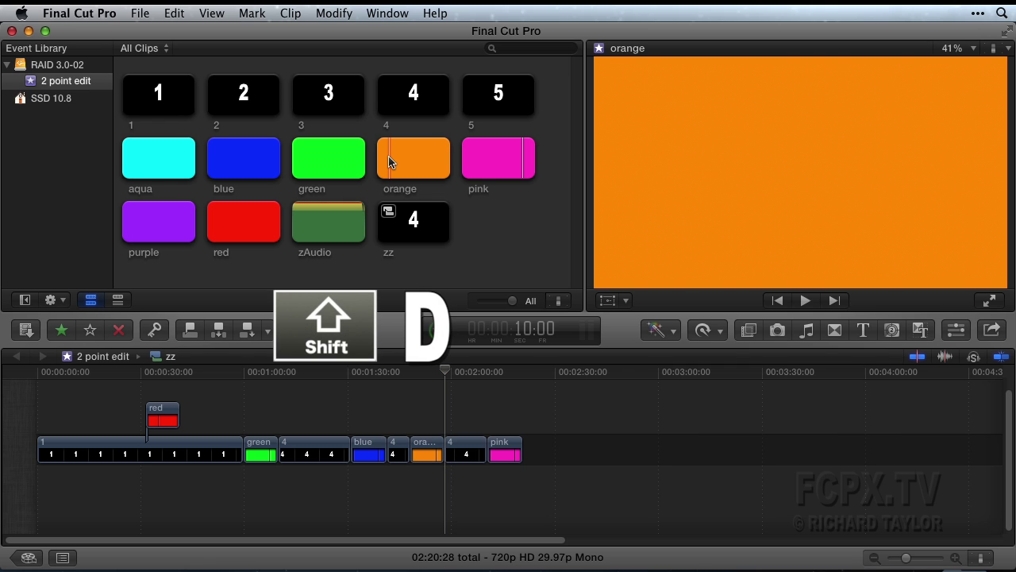
click(92, 379)
key(shift+q)
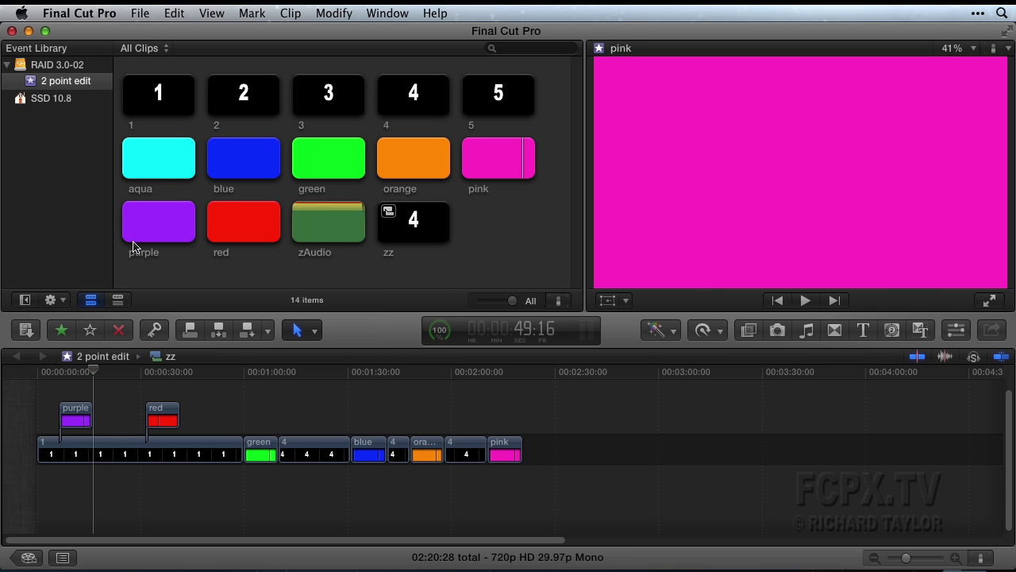
Connect zAudio below the storyline starting at about 0:48.
click(120, 373)
drag(123, 375, 205, 375)
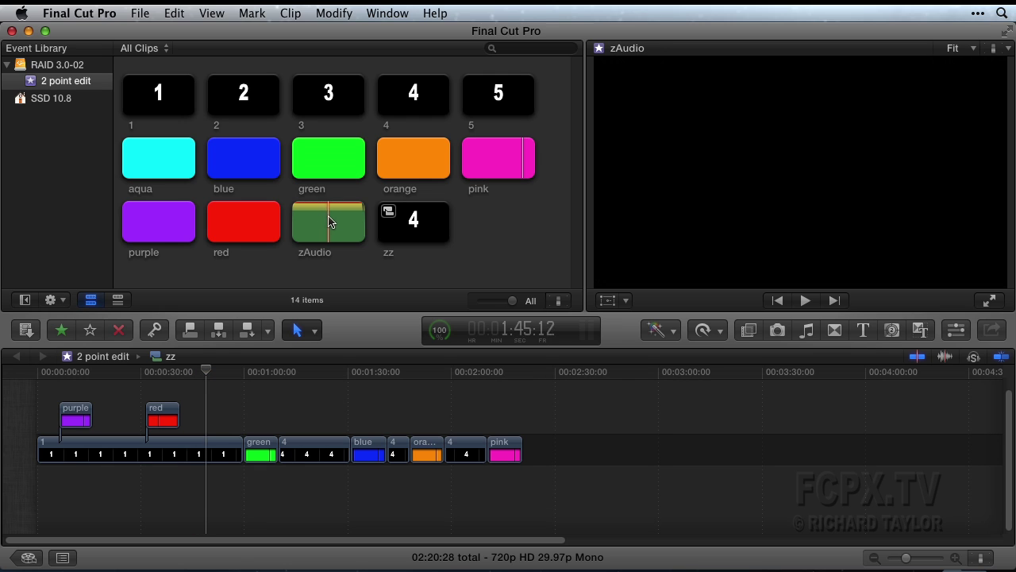
key(q)
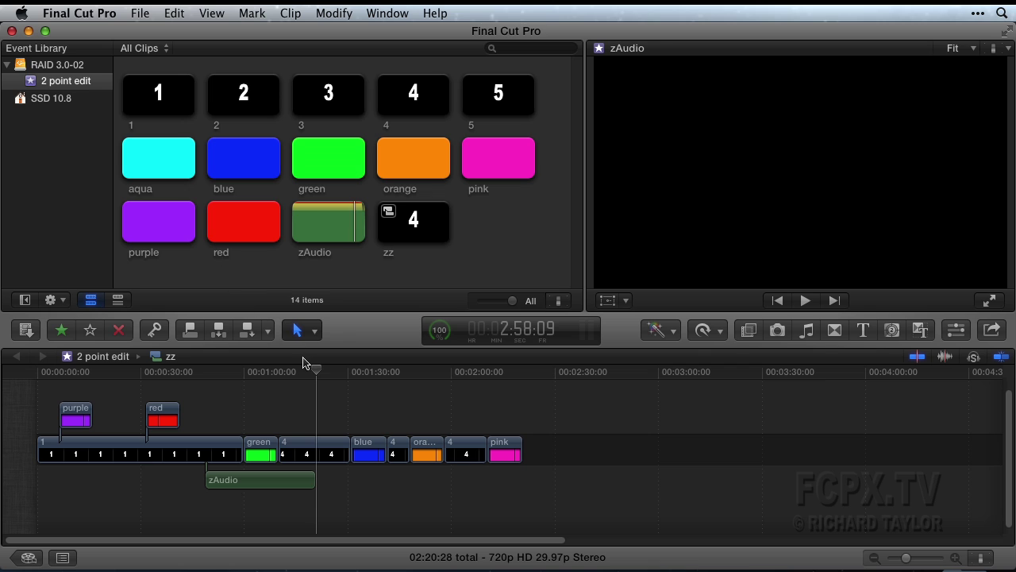
Connect a second zAudio clip ending at about 0:27 using Shift-Q.
click(280, 372)
drag(280, 371, 133, 378)
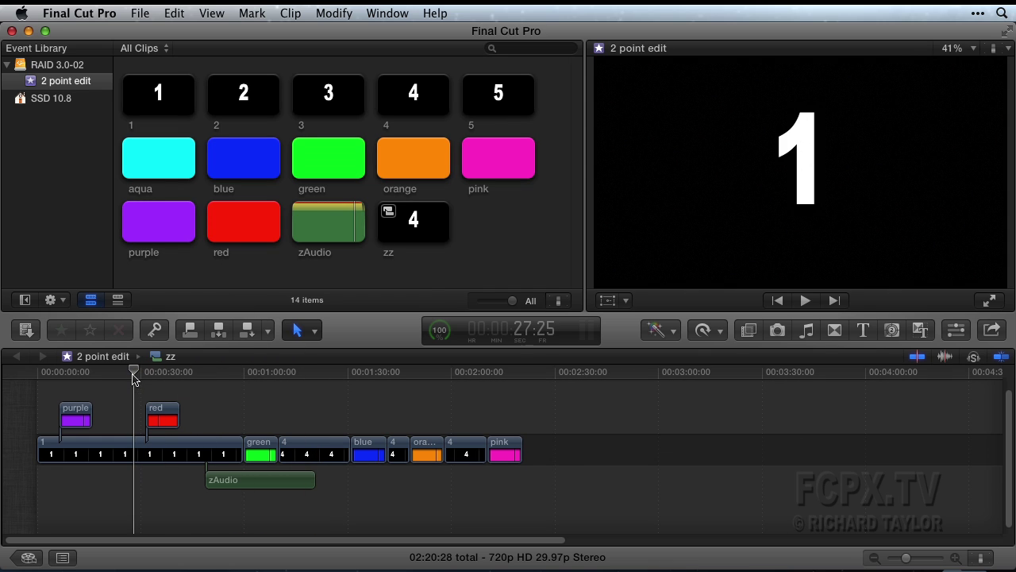
click(302, 222)
key(shift+q)
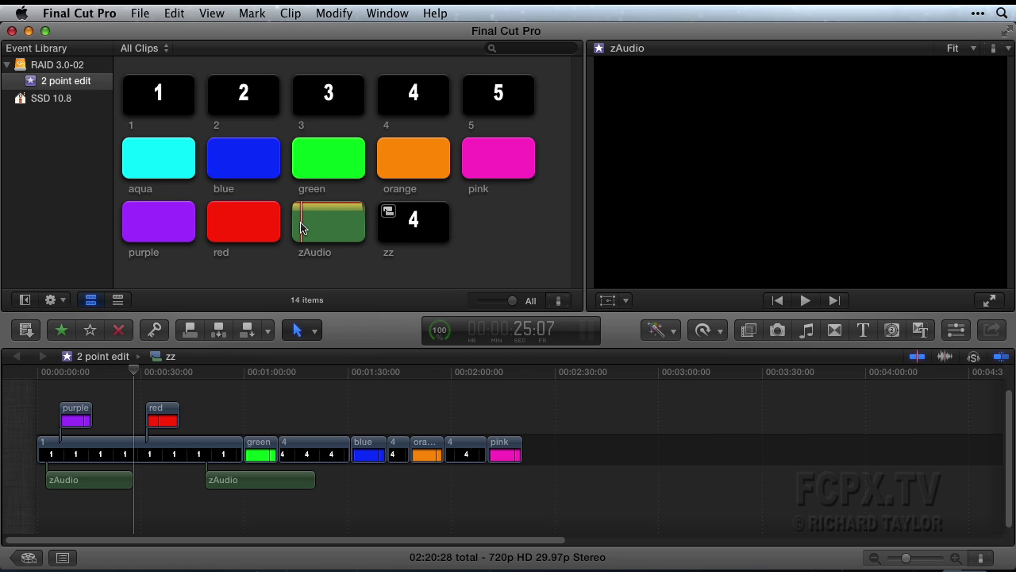